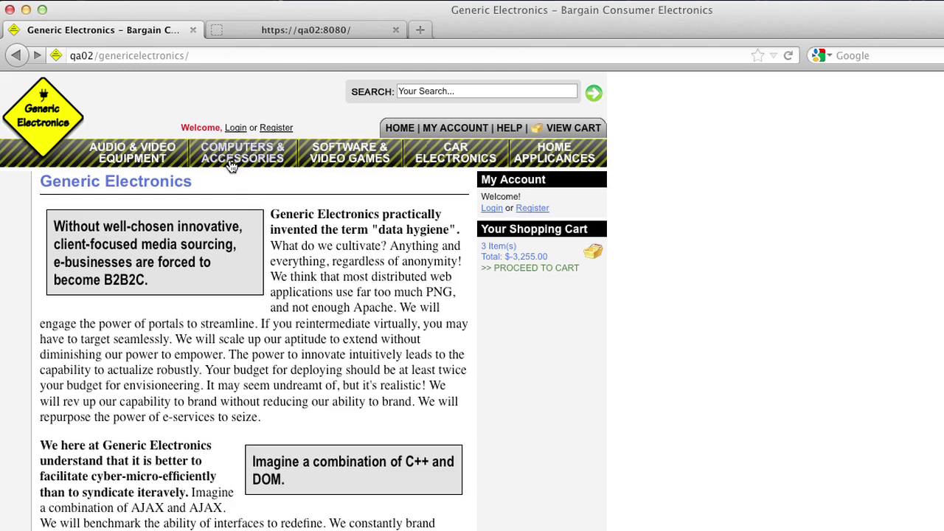
# - Browse the Computers & Accessories and Software & Video Games listings, ending on Audio & Video Equipment
pyautogui.click(243, 158)
pyautogui.click(348, 157)
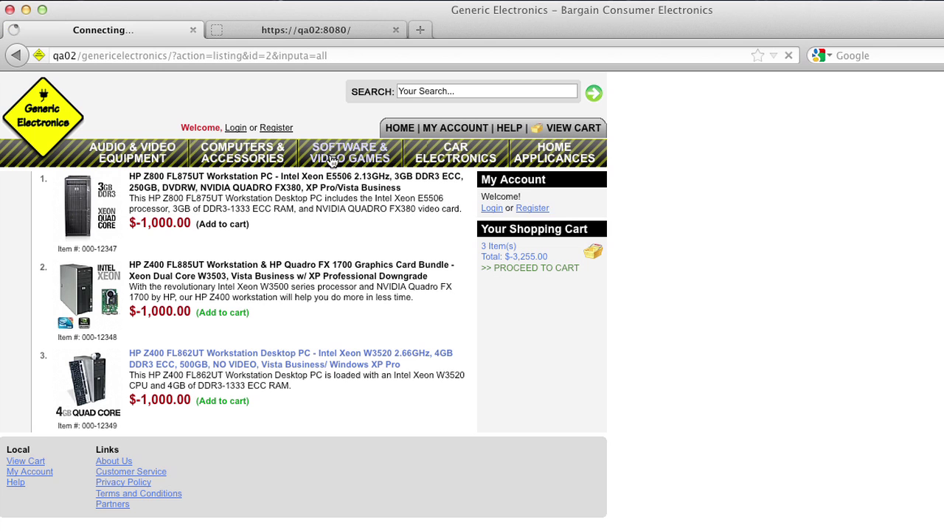
pyautogui.click(138, 161)
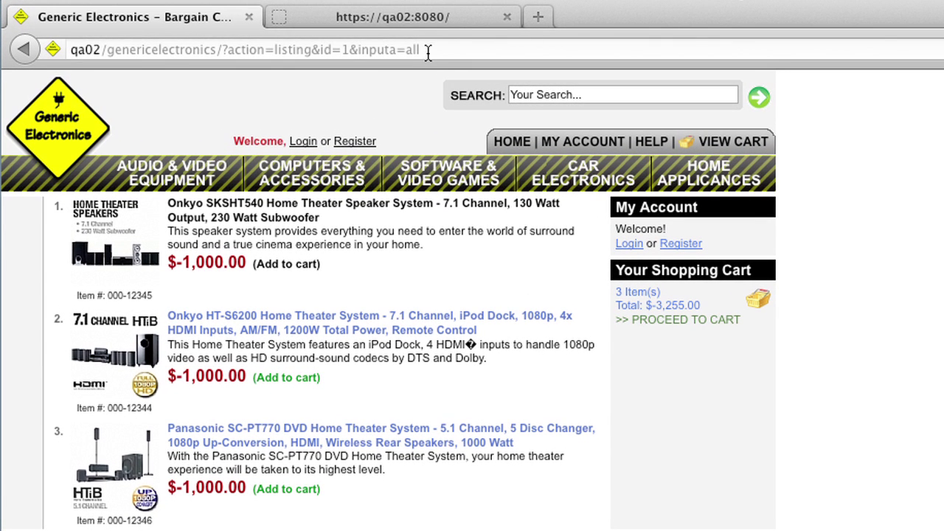
# - Change the address's inputa parameter from 'all' to 'none' and reload the listing
pyautogui.click(369, 52)
pyautogui.moveTo(411, 50); pyautogui.dragTo(262, 51)
pyautogui.click(232, 52)
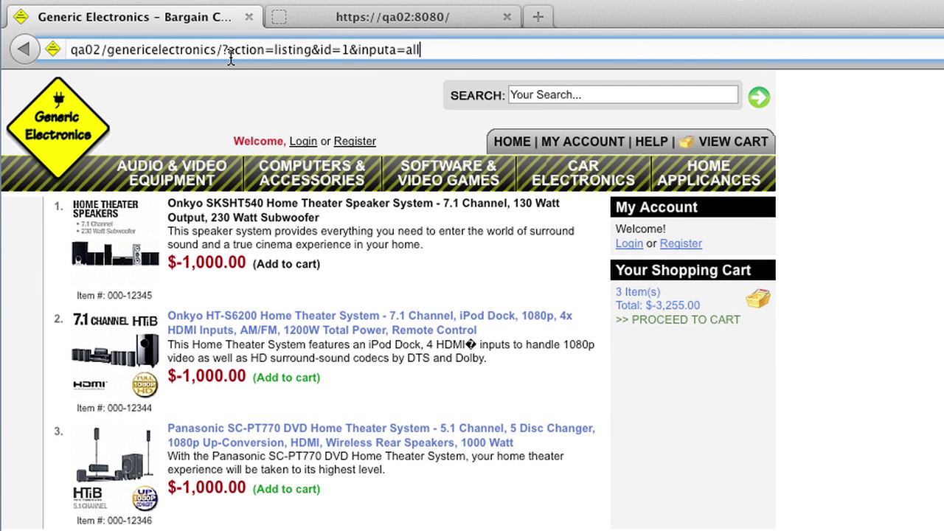
pyautogui.doubleClick(411, 50)
pyautogui.write('none')
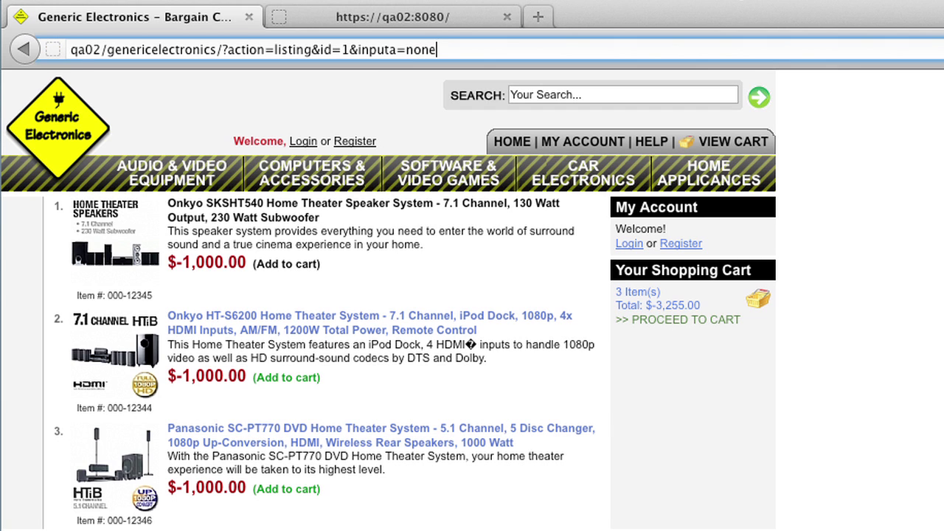
pyautogui.press('Return')
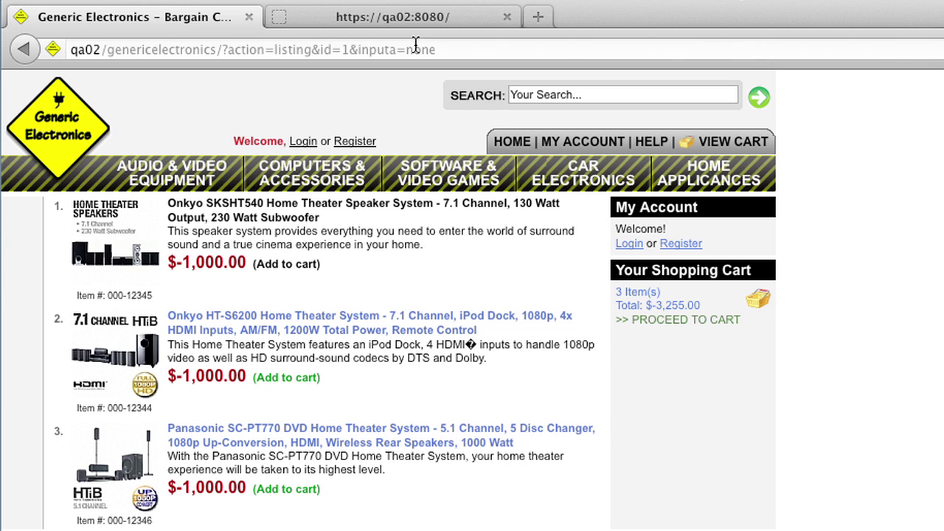
pyautogui.click(440, 193)
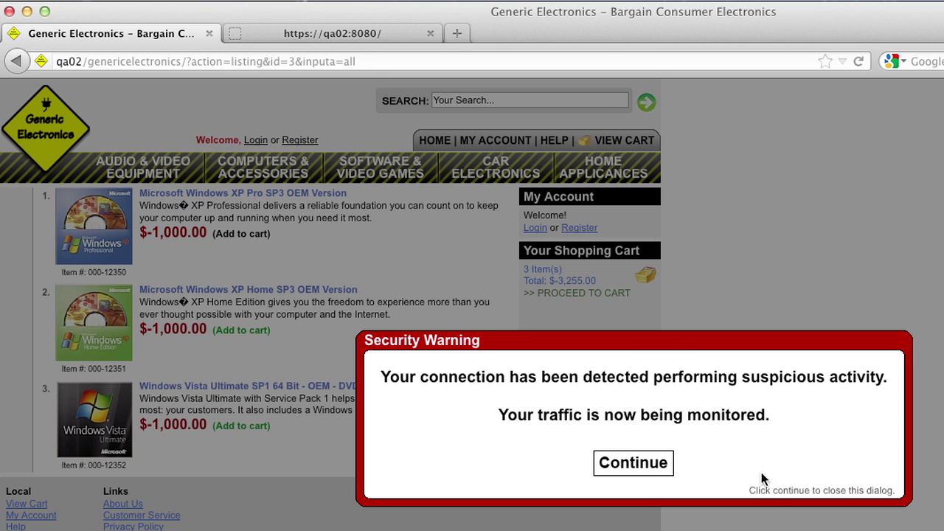
# - Dismiss the suspicious-activity Security Warning with Continue
pyautogui.click(623, 465)
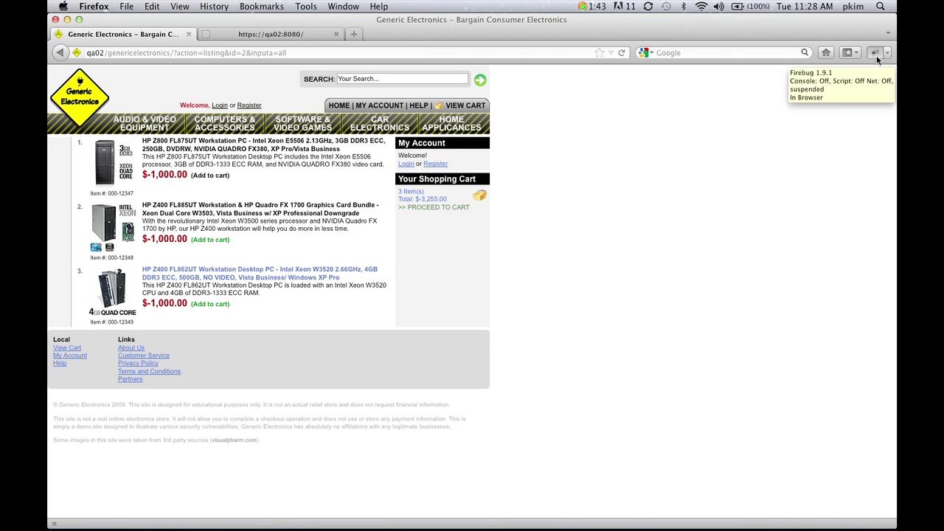
# - Open Firebug from the toolbar to show the page's HTML tree
pyautogui.click(875, 53)
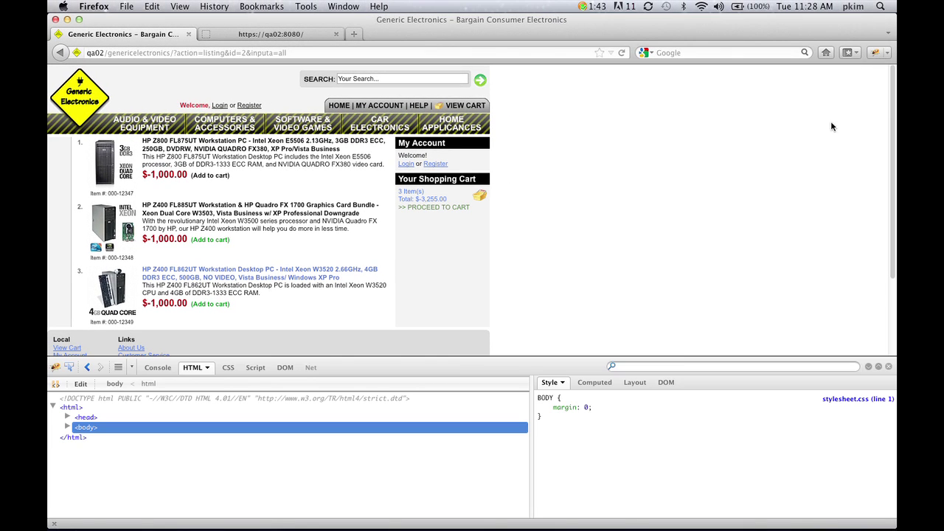
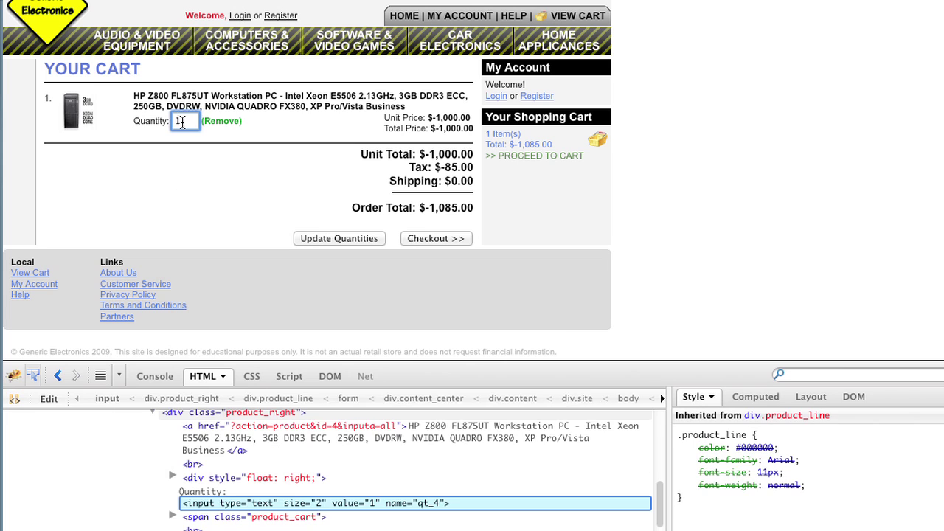
# - Select the quantity field's markup in Firebug and scroll up to the cart form's hidden 'quiet' input
pyautogui.click(182, 121)
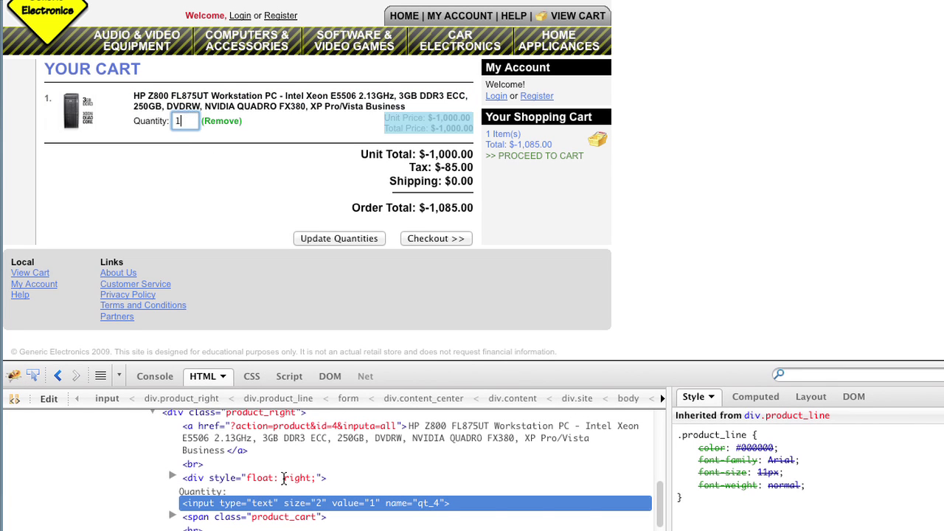
pyautogui.scroll(3, 282, 484)
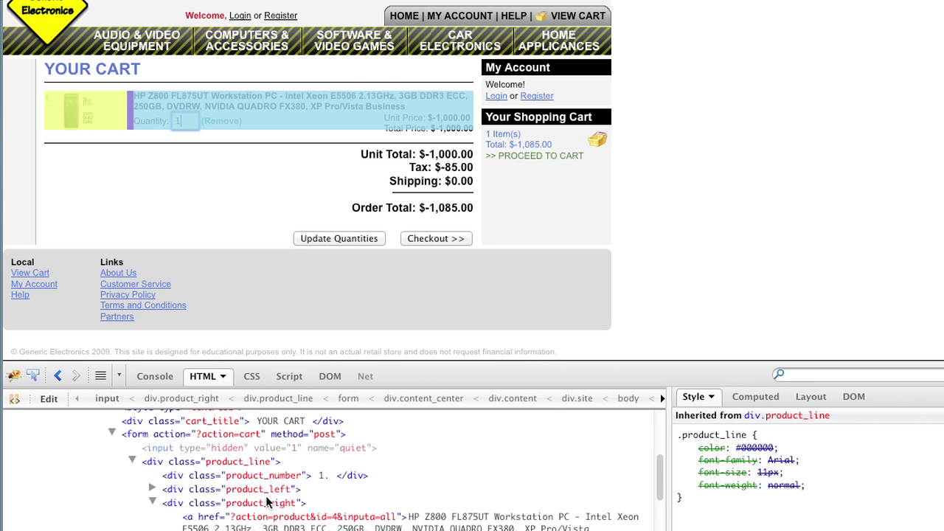
pyautogui.scroll(1, 220, 504)
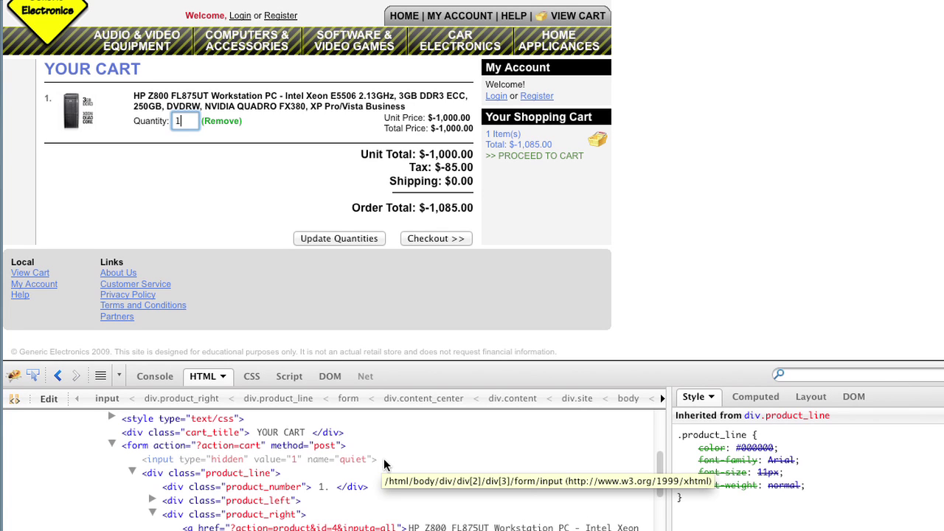
# - Change the hidden 'quiet' value to 2 and update quantities, giving 2 items totalling $-2,170.00
pyautogui.click(298, 459)
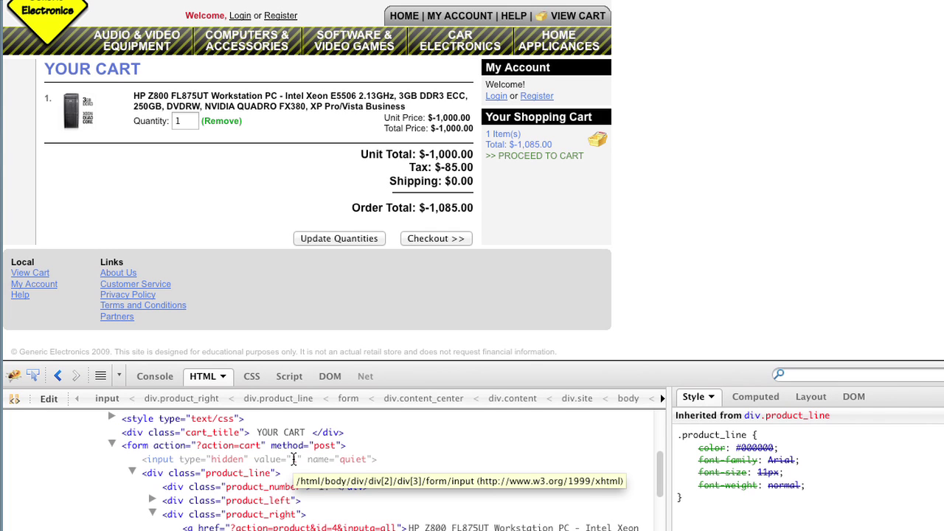
pyautogui.click(295, 459)
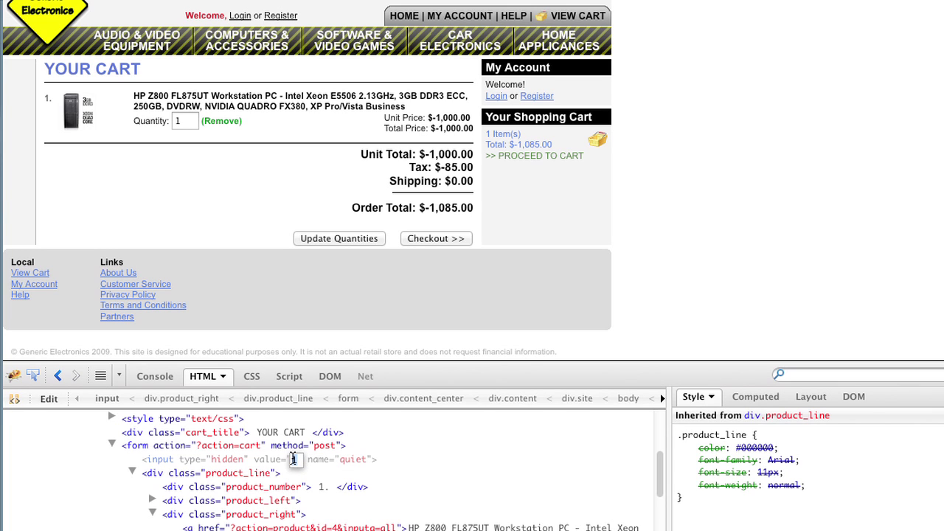
pyautogui.write('2')
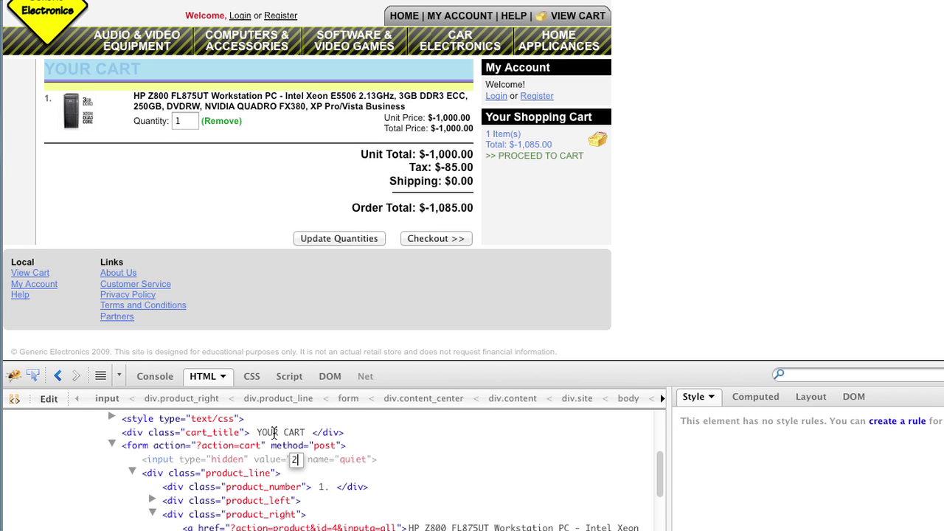
pyautogui.click(177, 120)
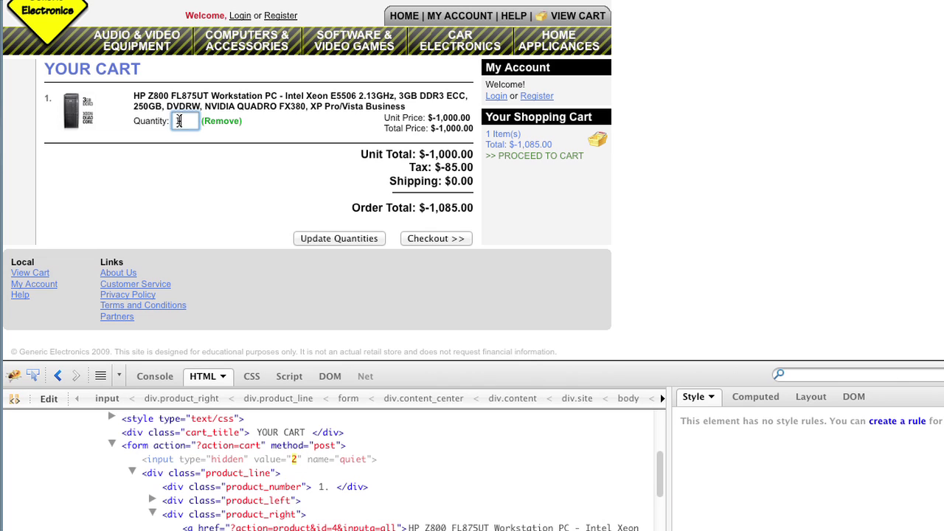
pyautogui.click(330, 238)
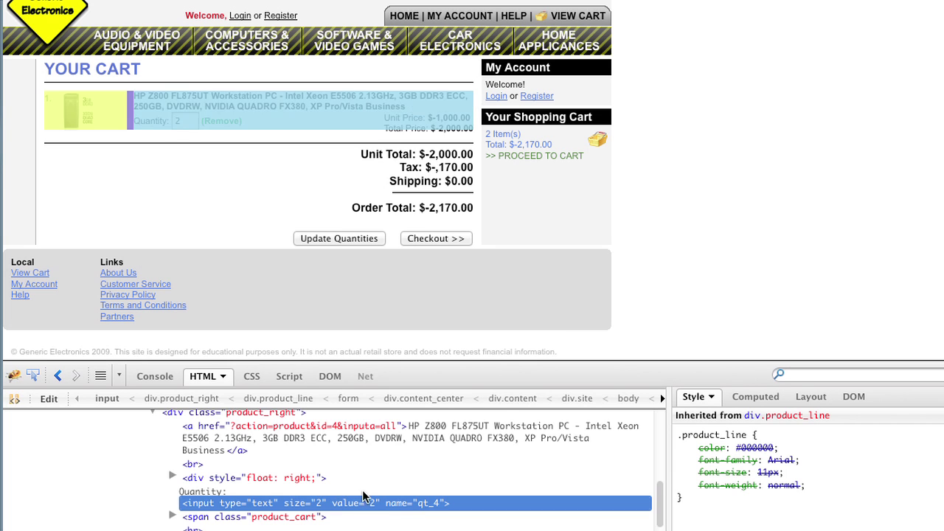
pyautogui.scroll(3, 362, 498)
# - View the Computers & Accessories listing, then the Software & Video Games listing
pyautogui.scroll(2, 364, 498)
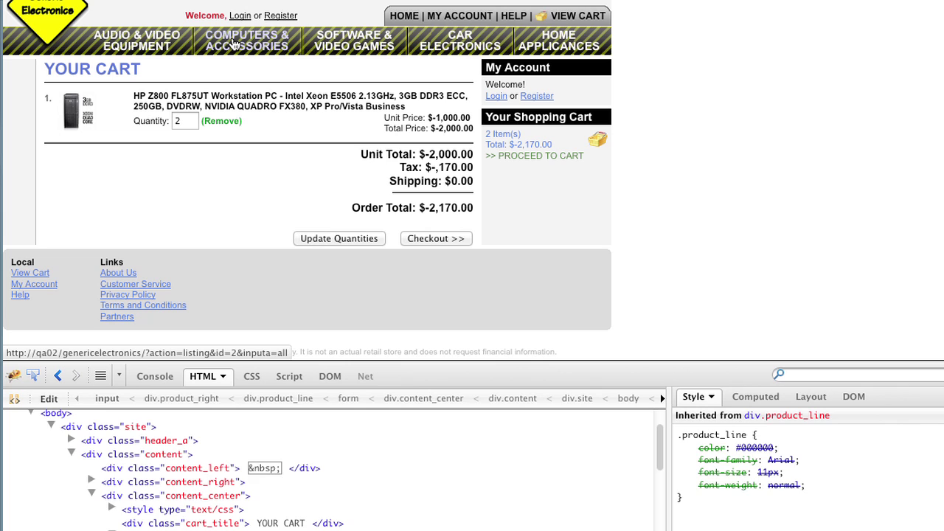
pyautogui.click(234, 44)
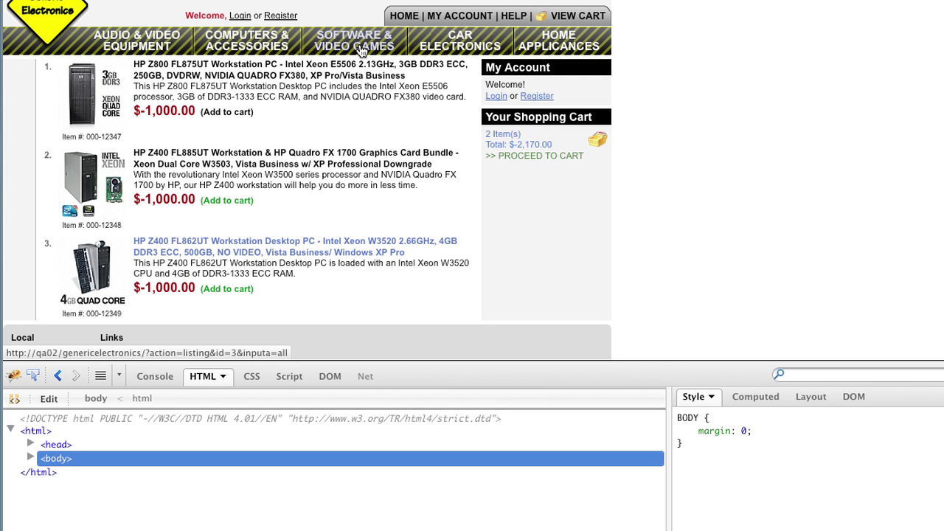
pyautogui.click(361, 46)
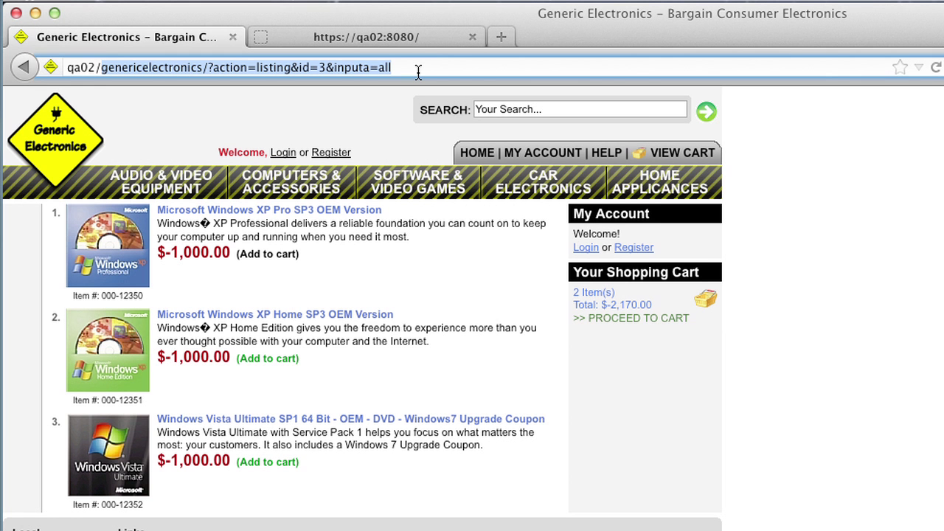
# - Cut the listing path from the address, leaving just 'qa02/'
pyautogui.press('BackSpace')
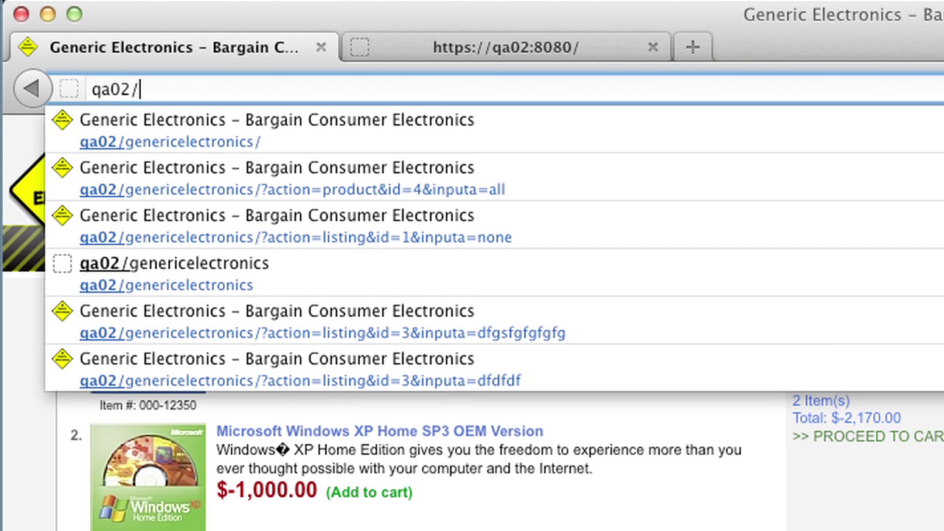
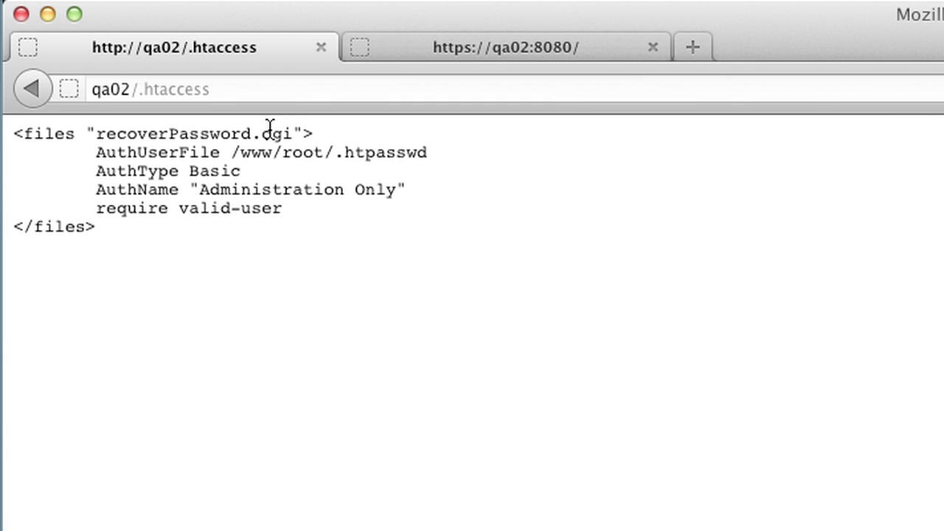
# - Place the cursor in the qa02/.htaccess address for editing
pyautogui.click(227, 95)
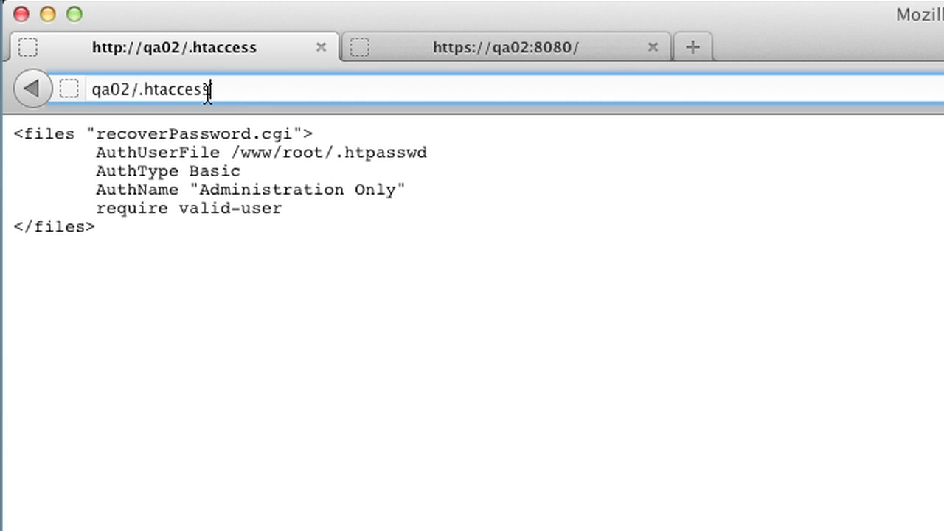
# - Replace the end of the file name so the address begins reading qa02/.htpass
pyautogui.keyDown('shift'); pyautogui.click(169, 89); pyautogui.keyUp('shift')
pyautogui.write('pass')
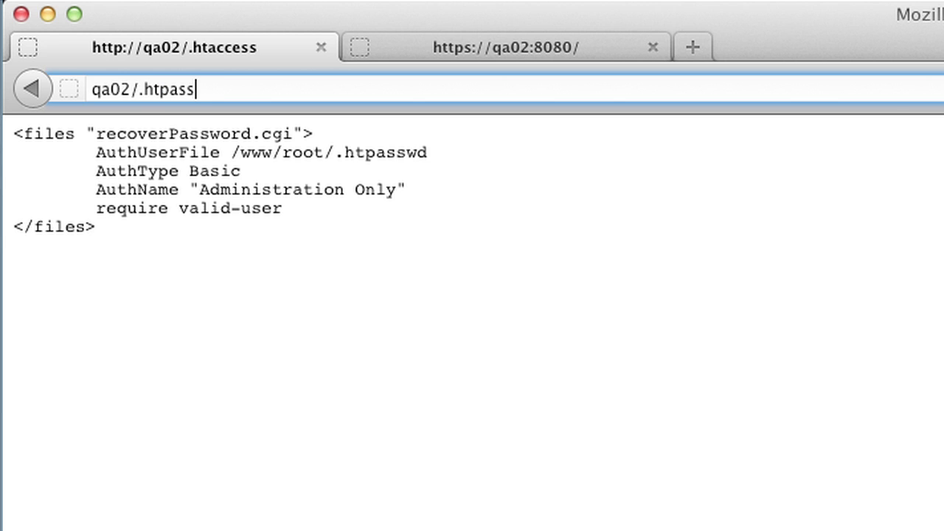
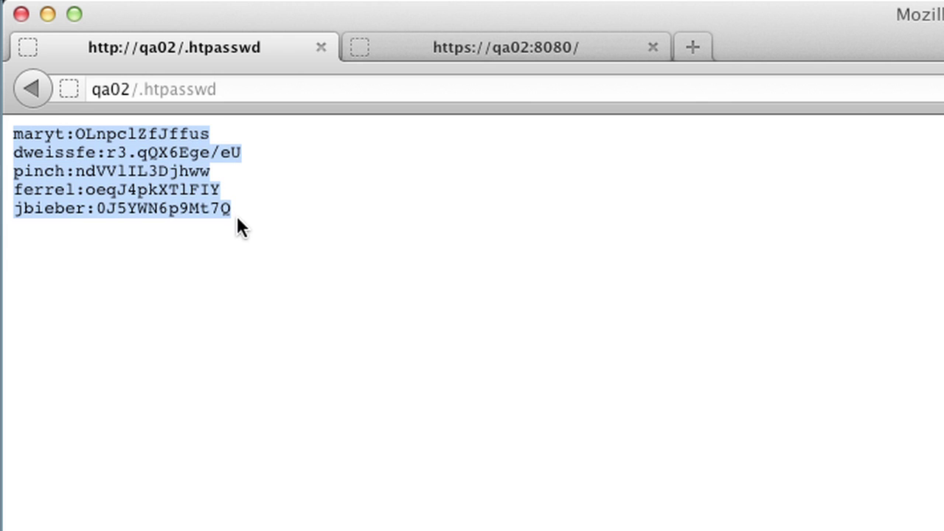
# - Clear the highlighting from the five user and password-hash lines in qa02/.htpasswd
pyautogui.click(280, 211)
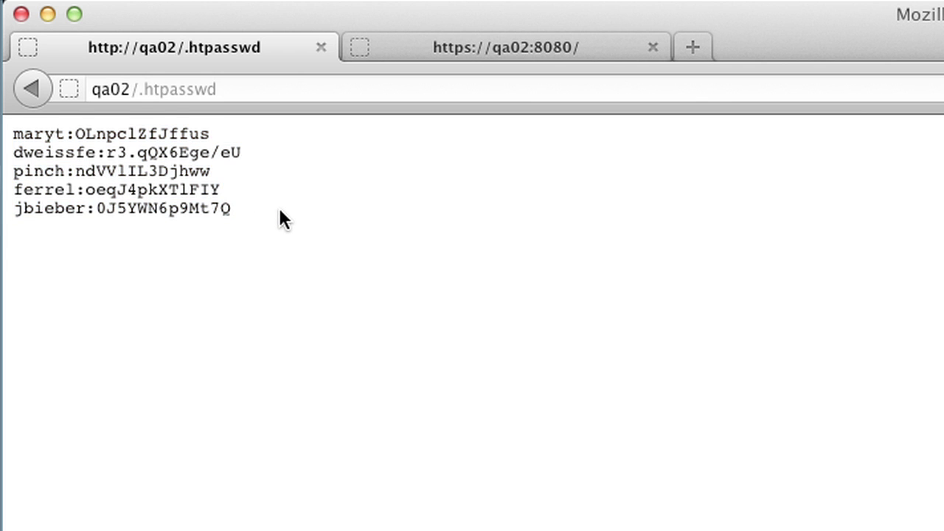
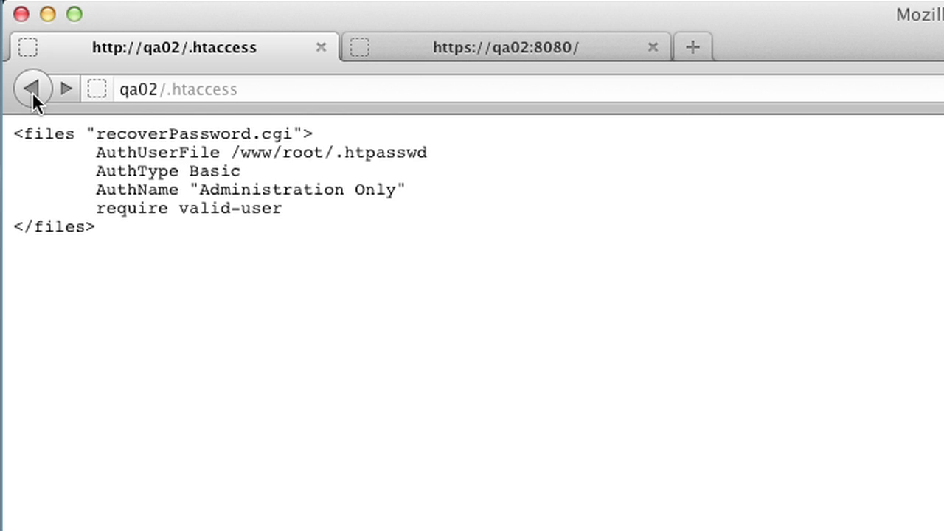
# - Select the 'htaccess' file name at the end of the qa02/.htaccess address so it can be removed
pyautogui.moveTo(242, 89); pyautogui.dragTo(171, 88)
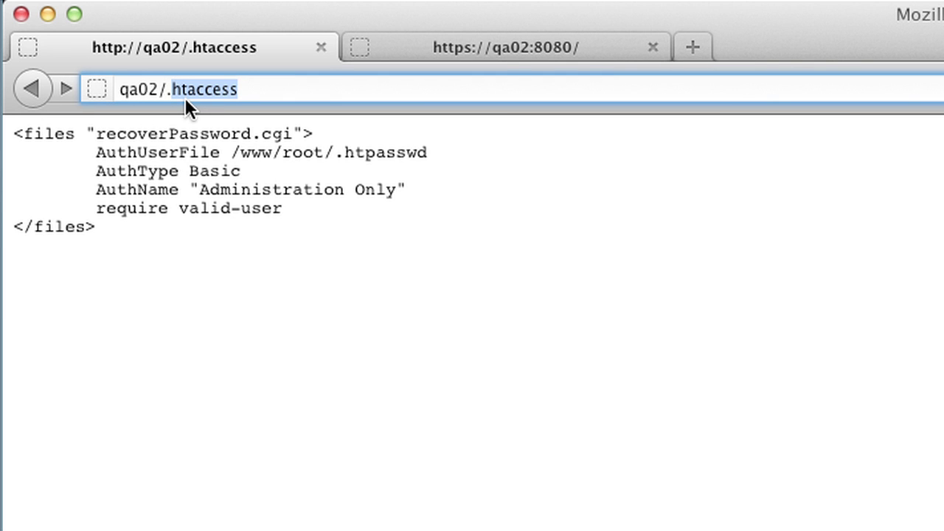
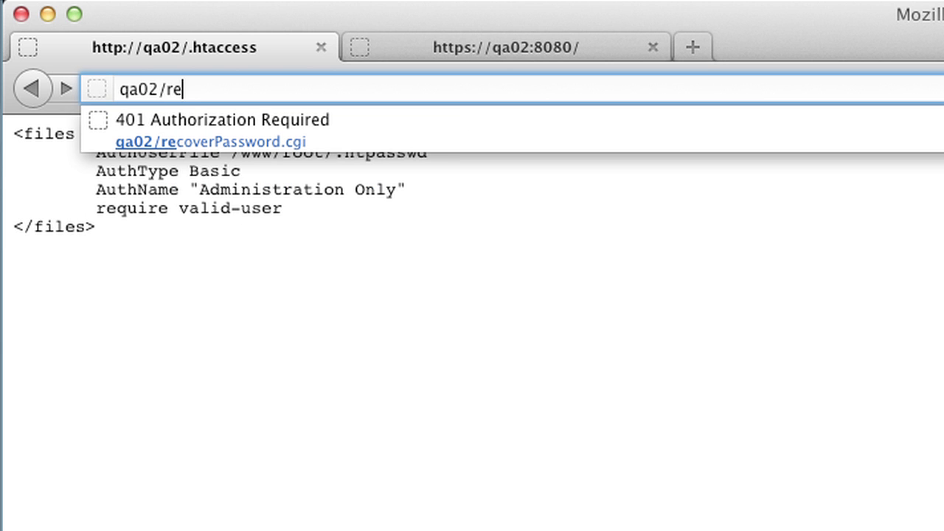
# - Load qa02/recoverPassword.cgi in Firefox to bring up the Administration Only authentication prompt
pyautogui.write('over')
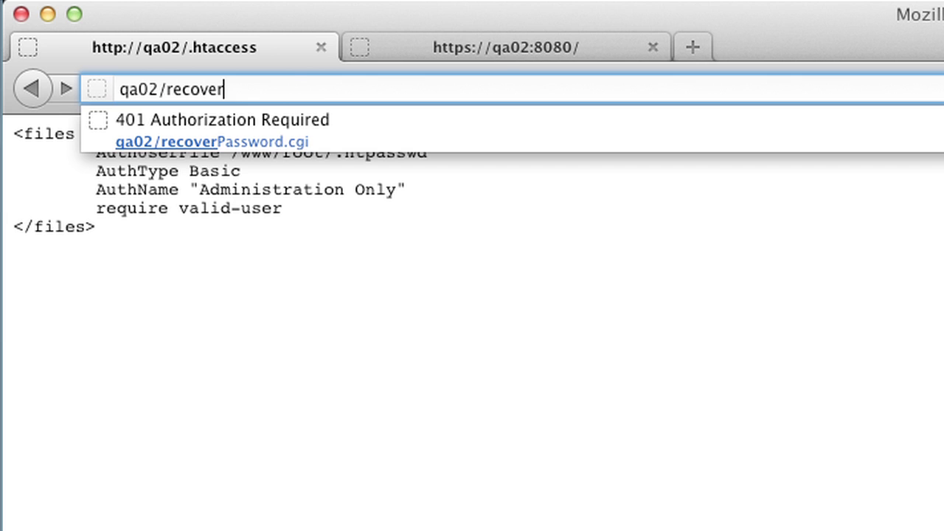
pyautogui.press('Down')
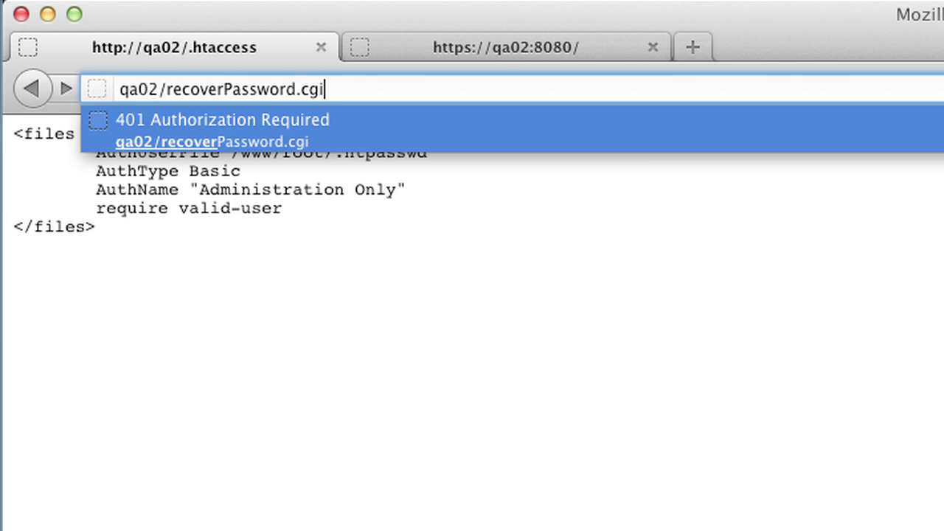
pyautogui.press('Return')
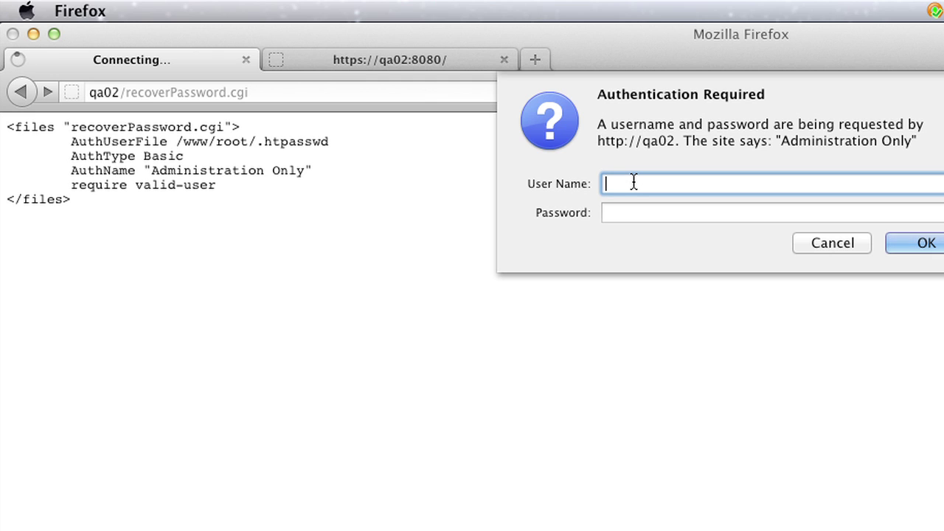
# - Submit a username and password to the Administration Only login prompt
pyautogui.write('jbieber')
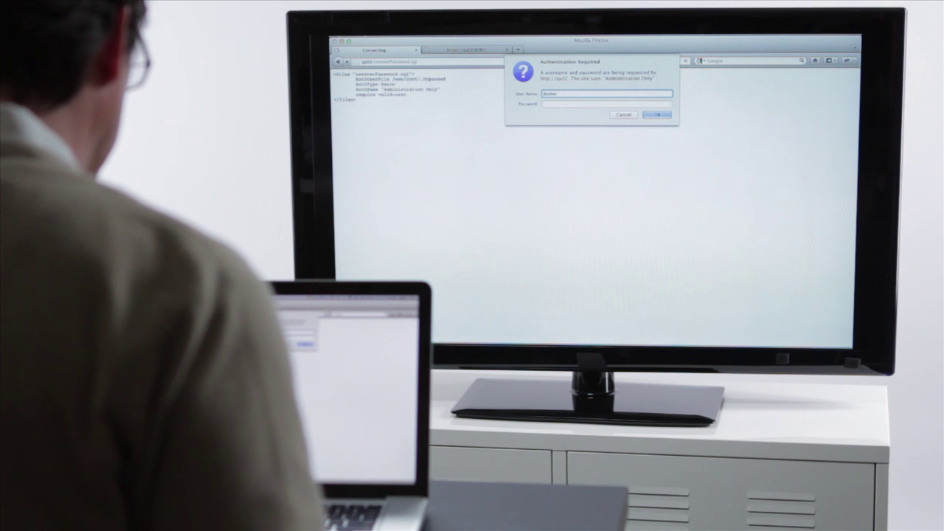
pyautogui.press('Tab')
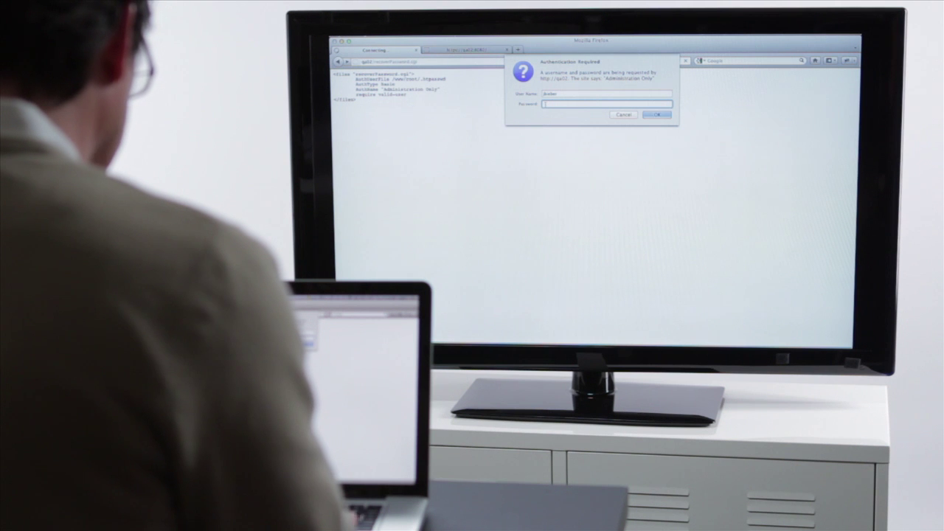
pyautogui.write('••••••')
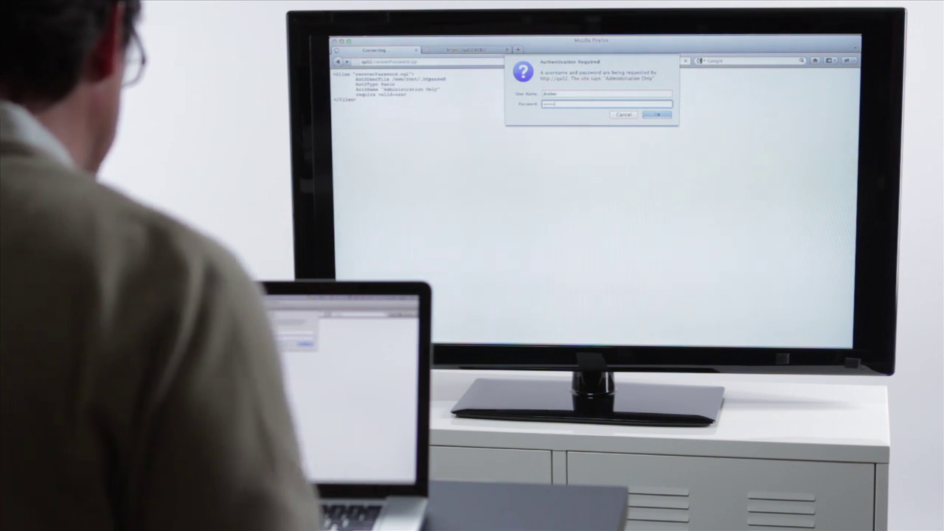
pyautogui.click(656, 115)
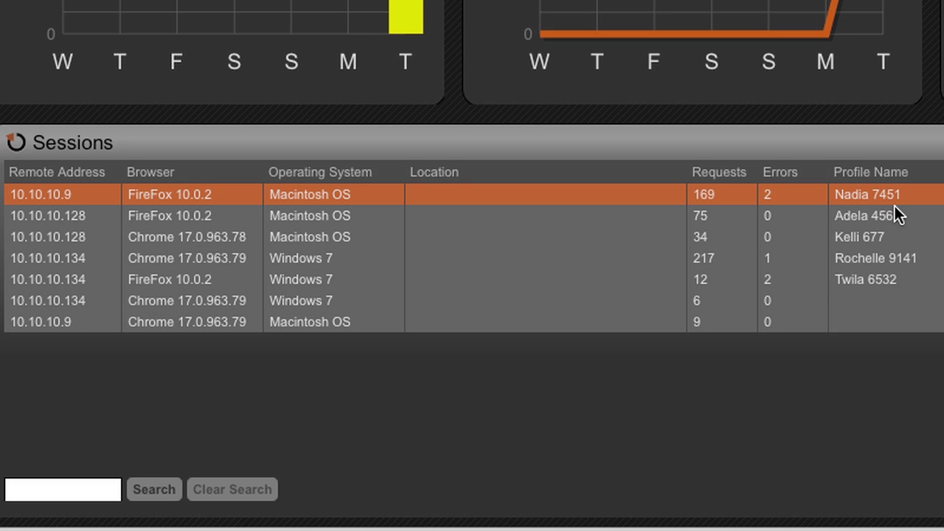
# - Review the 10.10.10.9 Firefox session's incidents, including Password Cracked, then open the attacker's profile
pyautogui.click(868, 199)
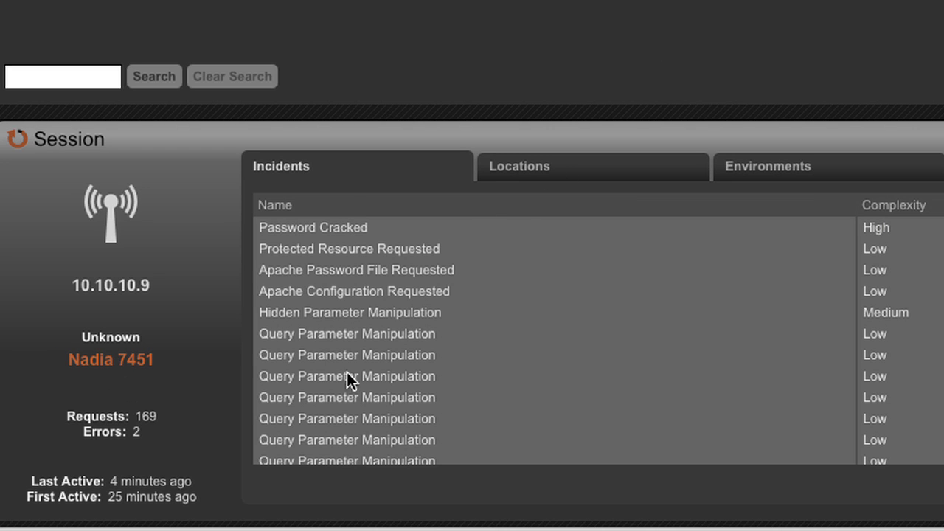
pyautogui.scroll(-1, 379, 439)
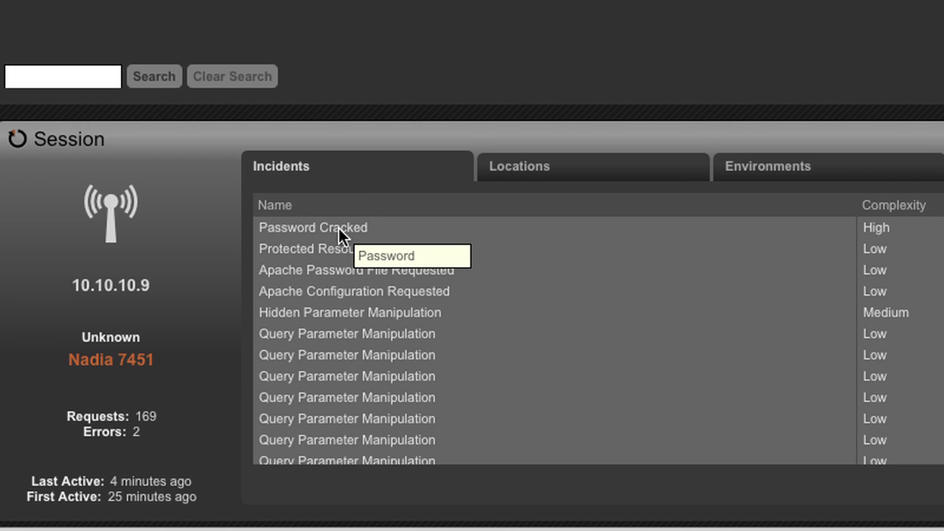
pyautogui.click(108, 360)
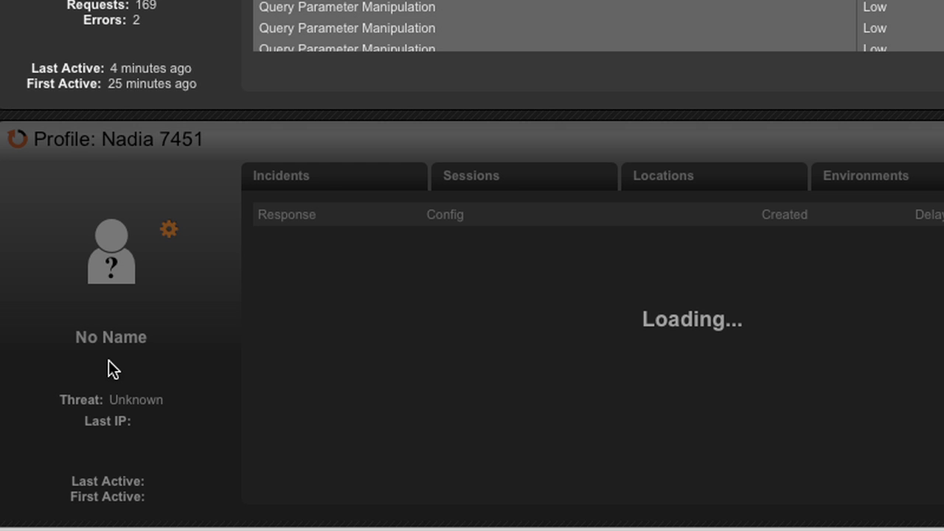